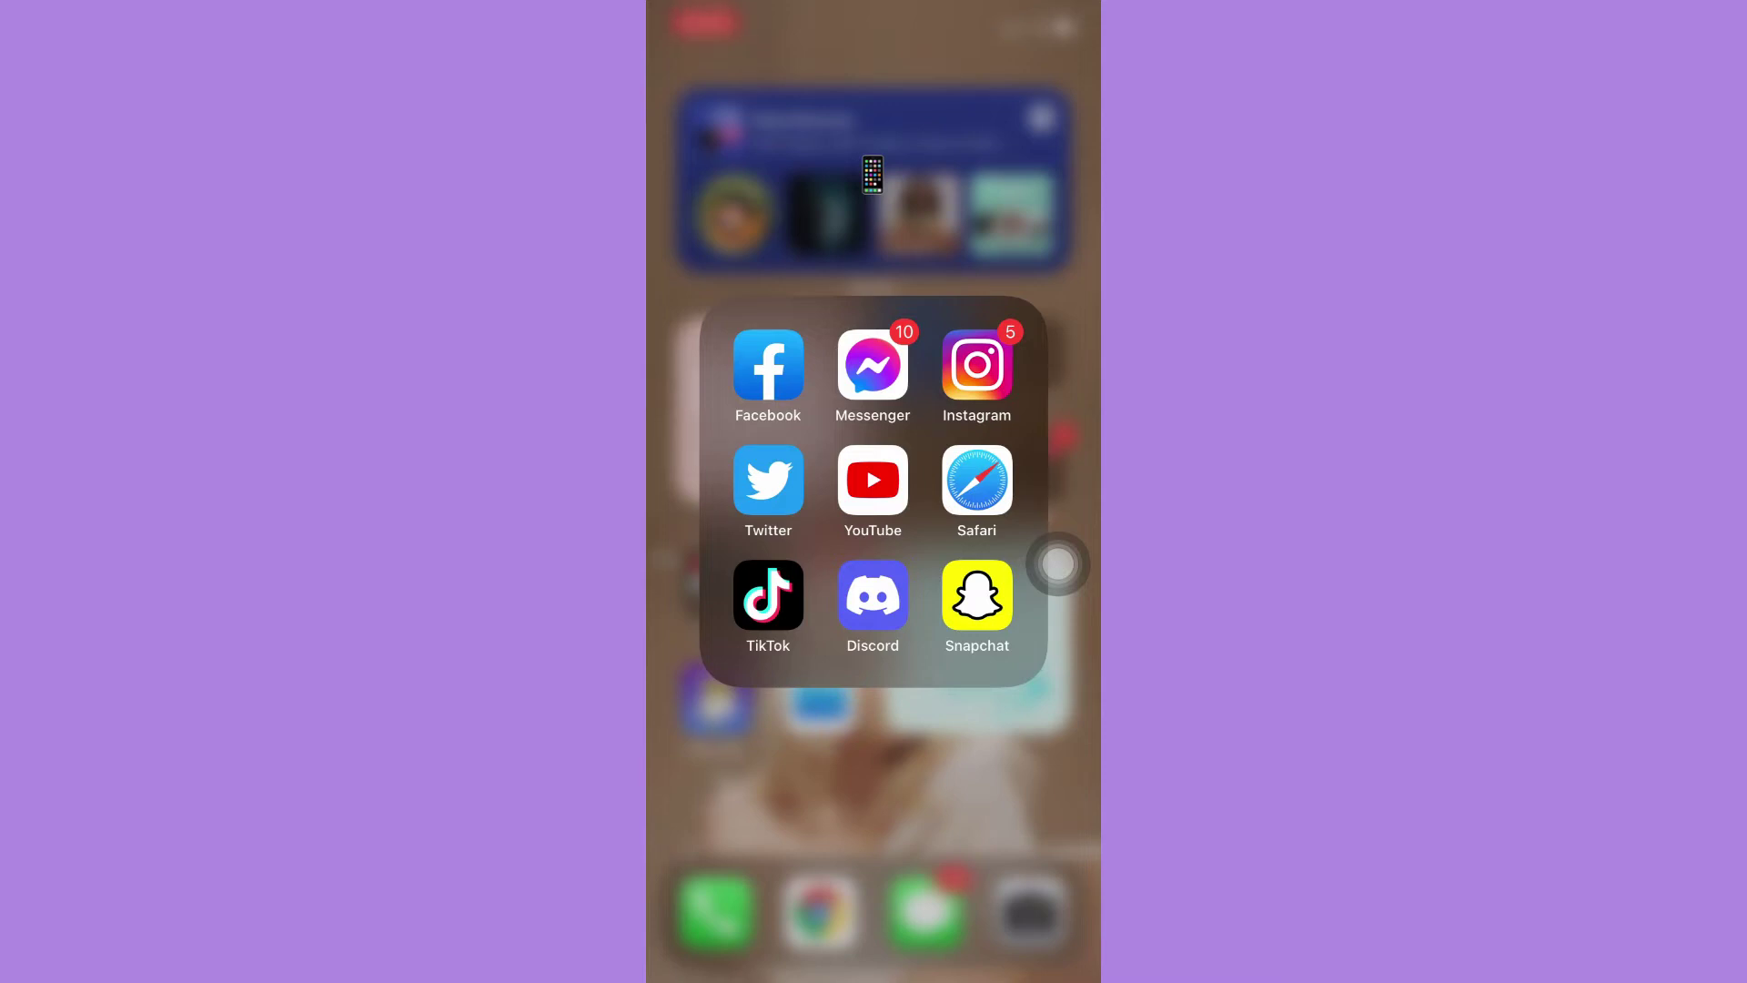
# Launch Discord and open the #general channel of Janix's Js server.
pyautogui.click(872, 598)
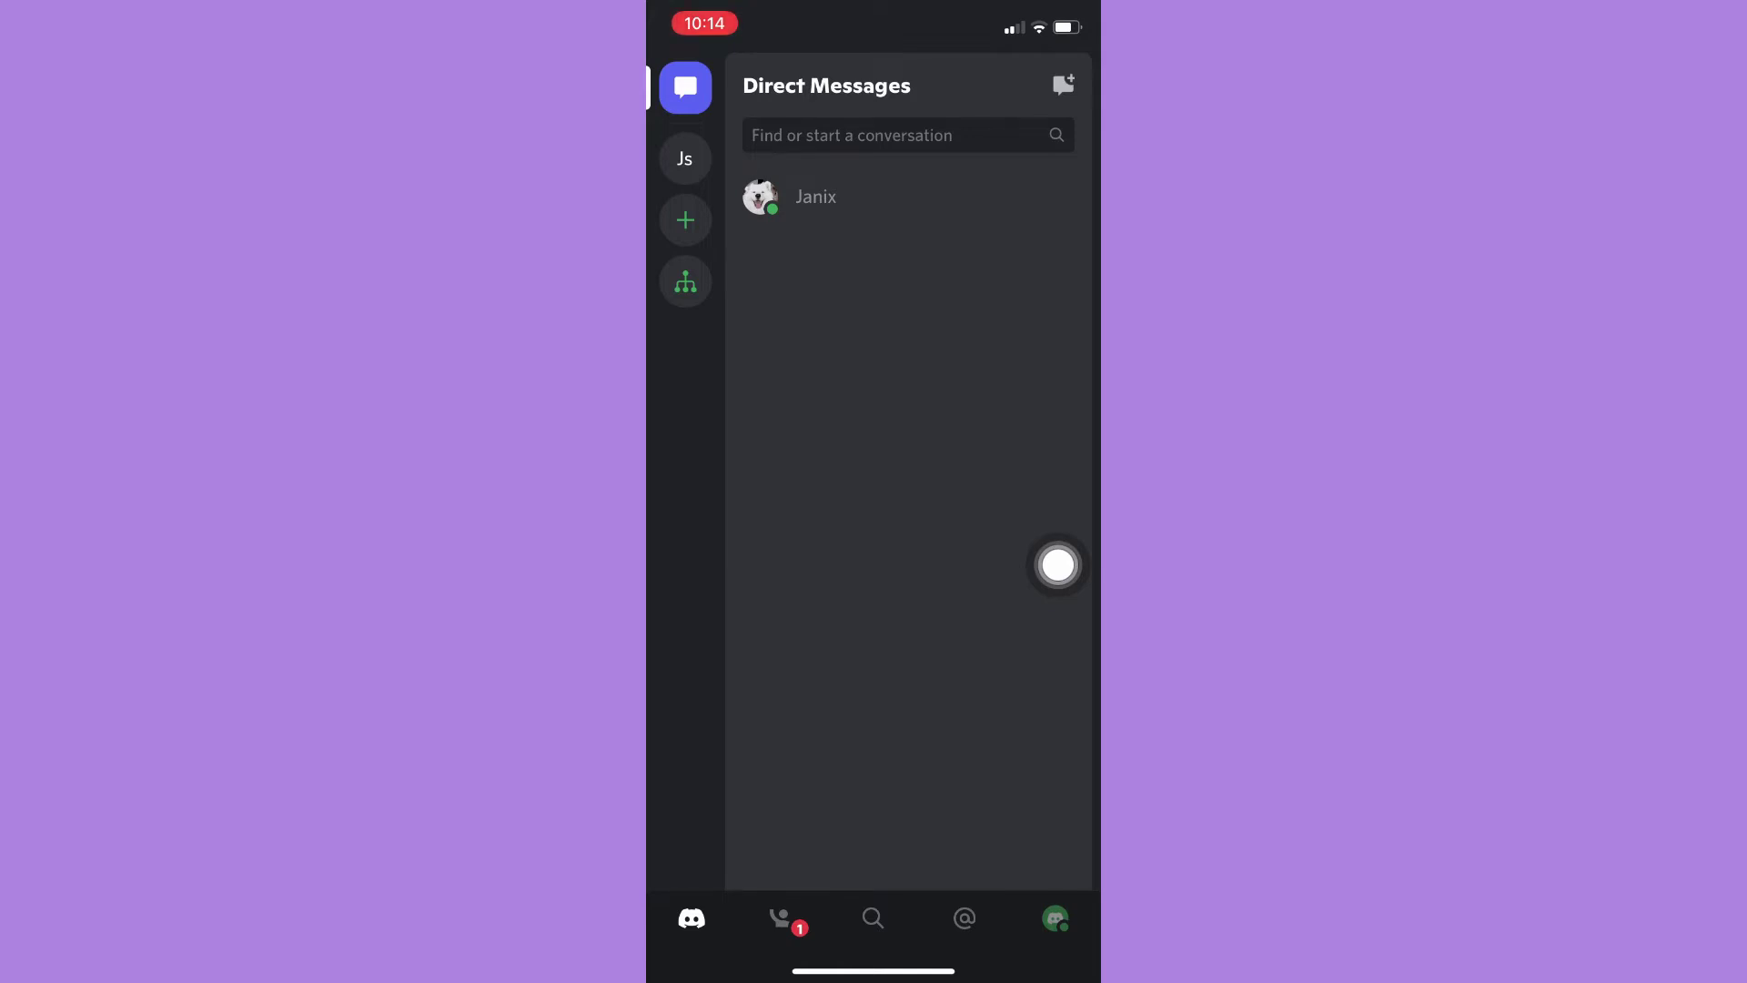
pyautogui.click(684, 158)
pyautogui.click(807, 304)
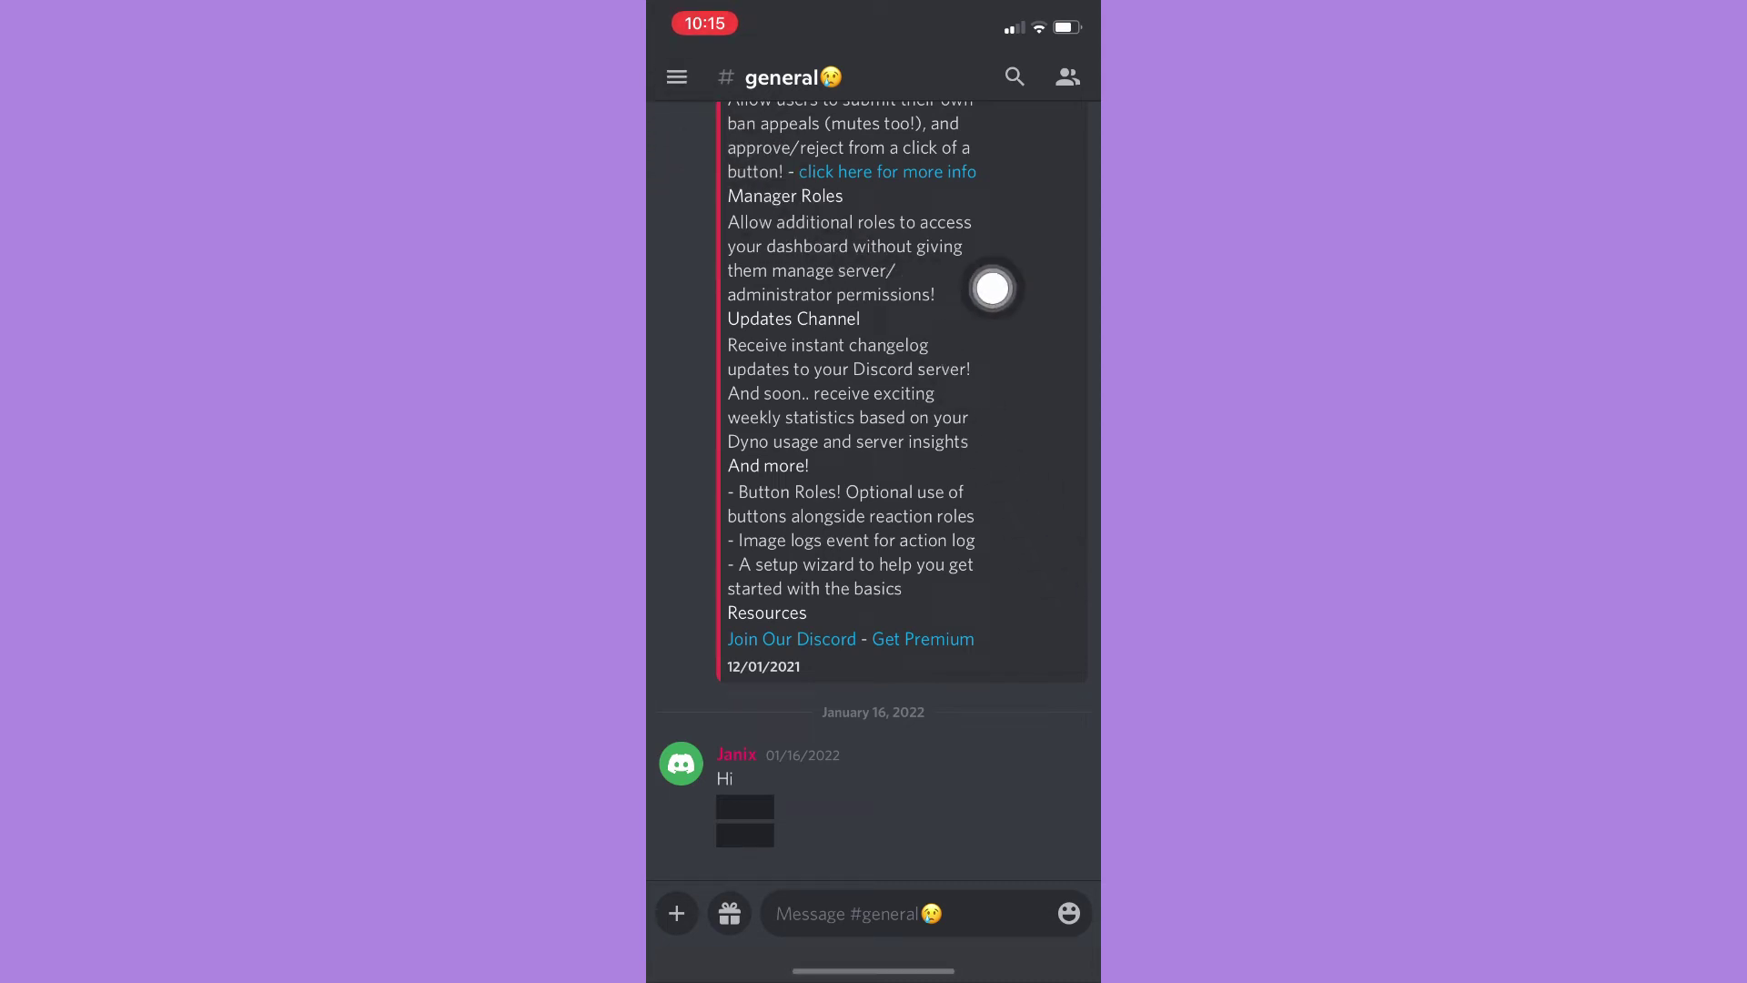
# Return to the channel list and open Friends to see Janix's pending request.
pyautogui.click(675, 76)
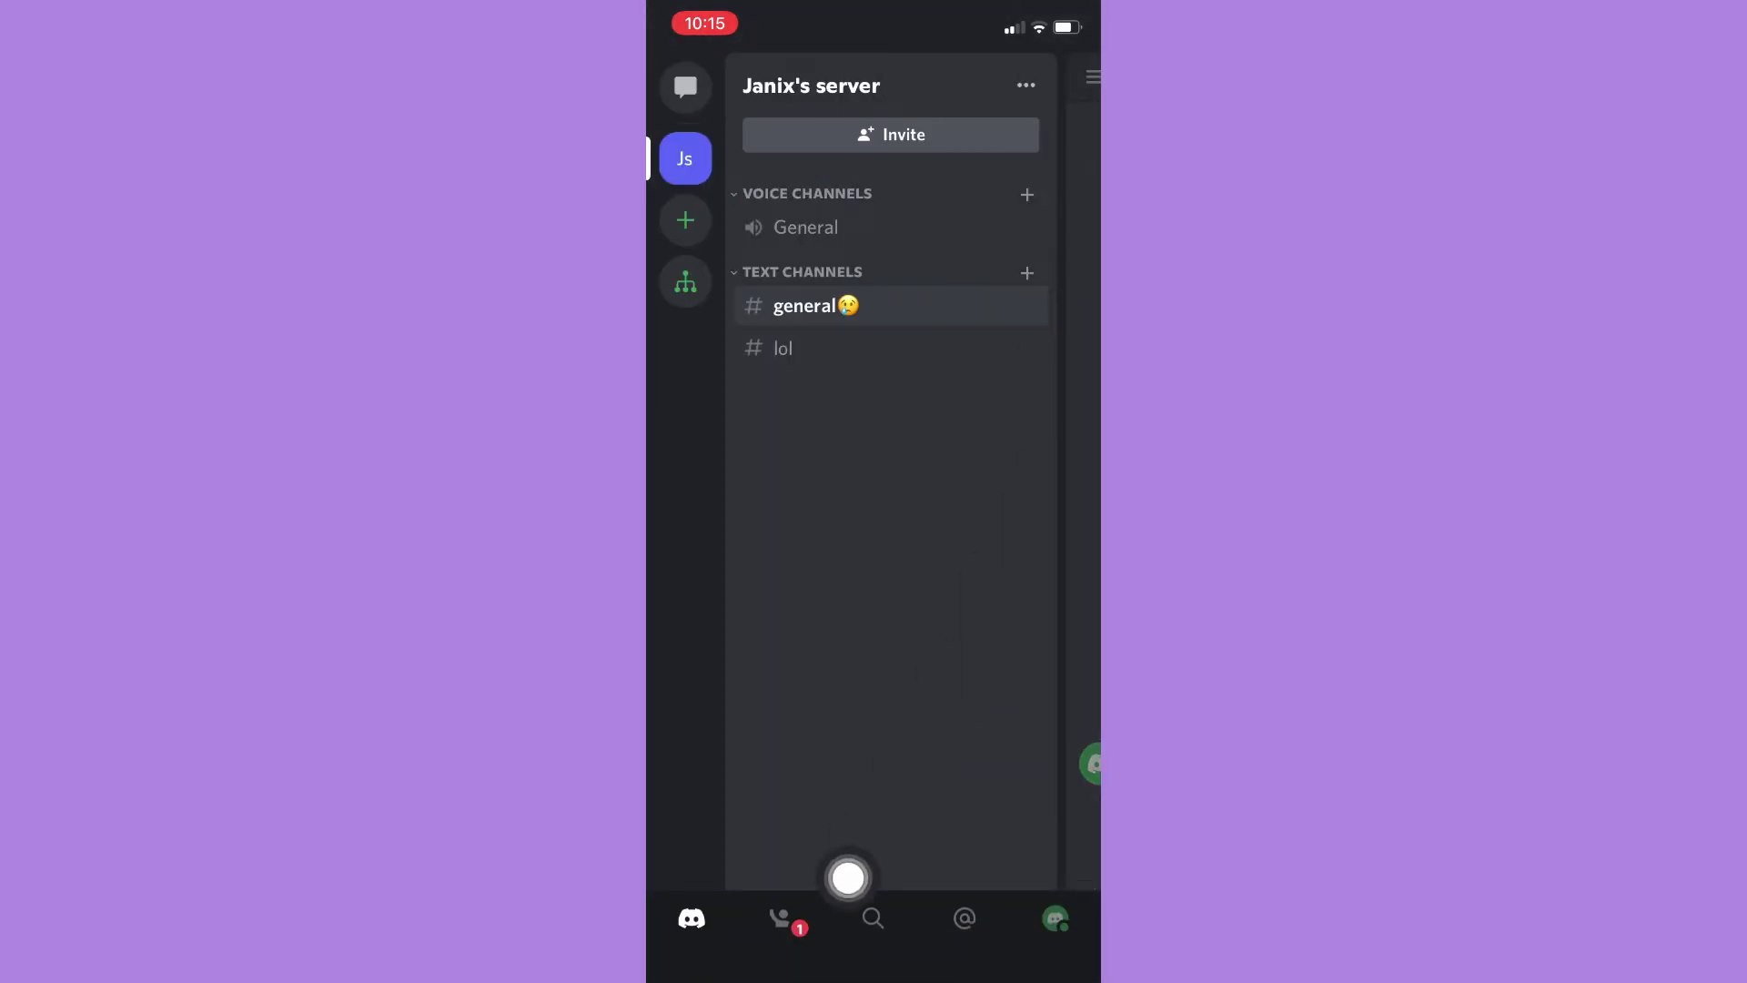
pyautogui.click(799, 917)
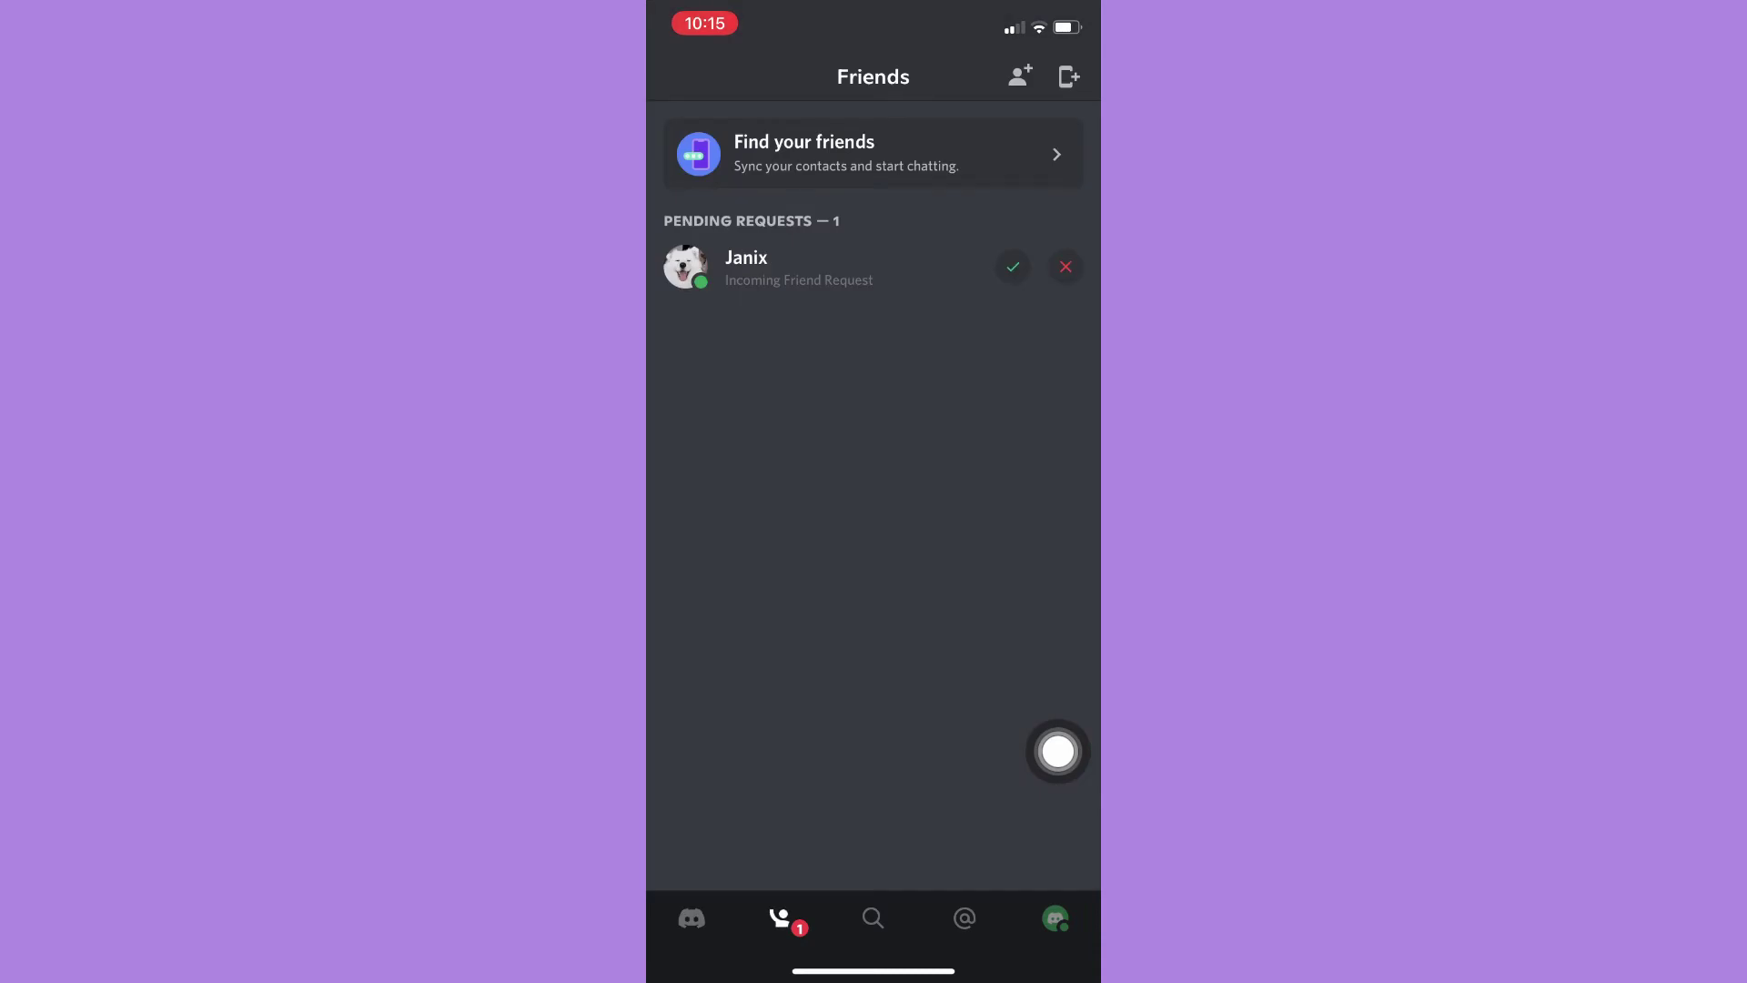
pyautogui.scroll(-2, 872, 478)
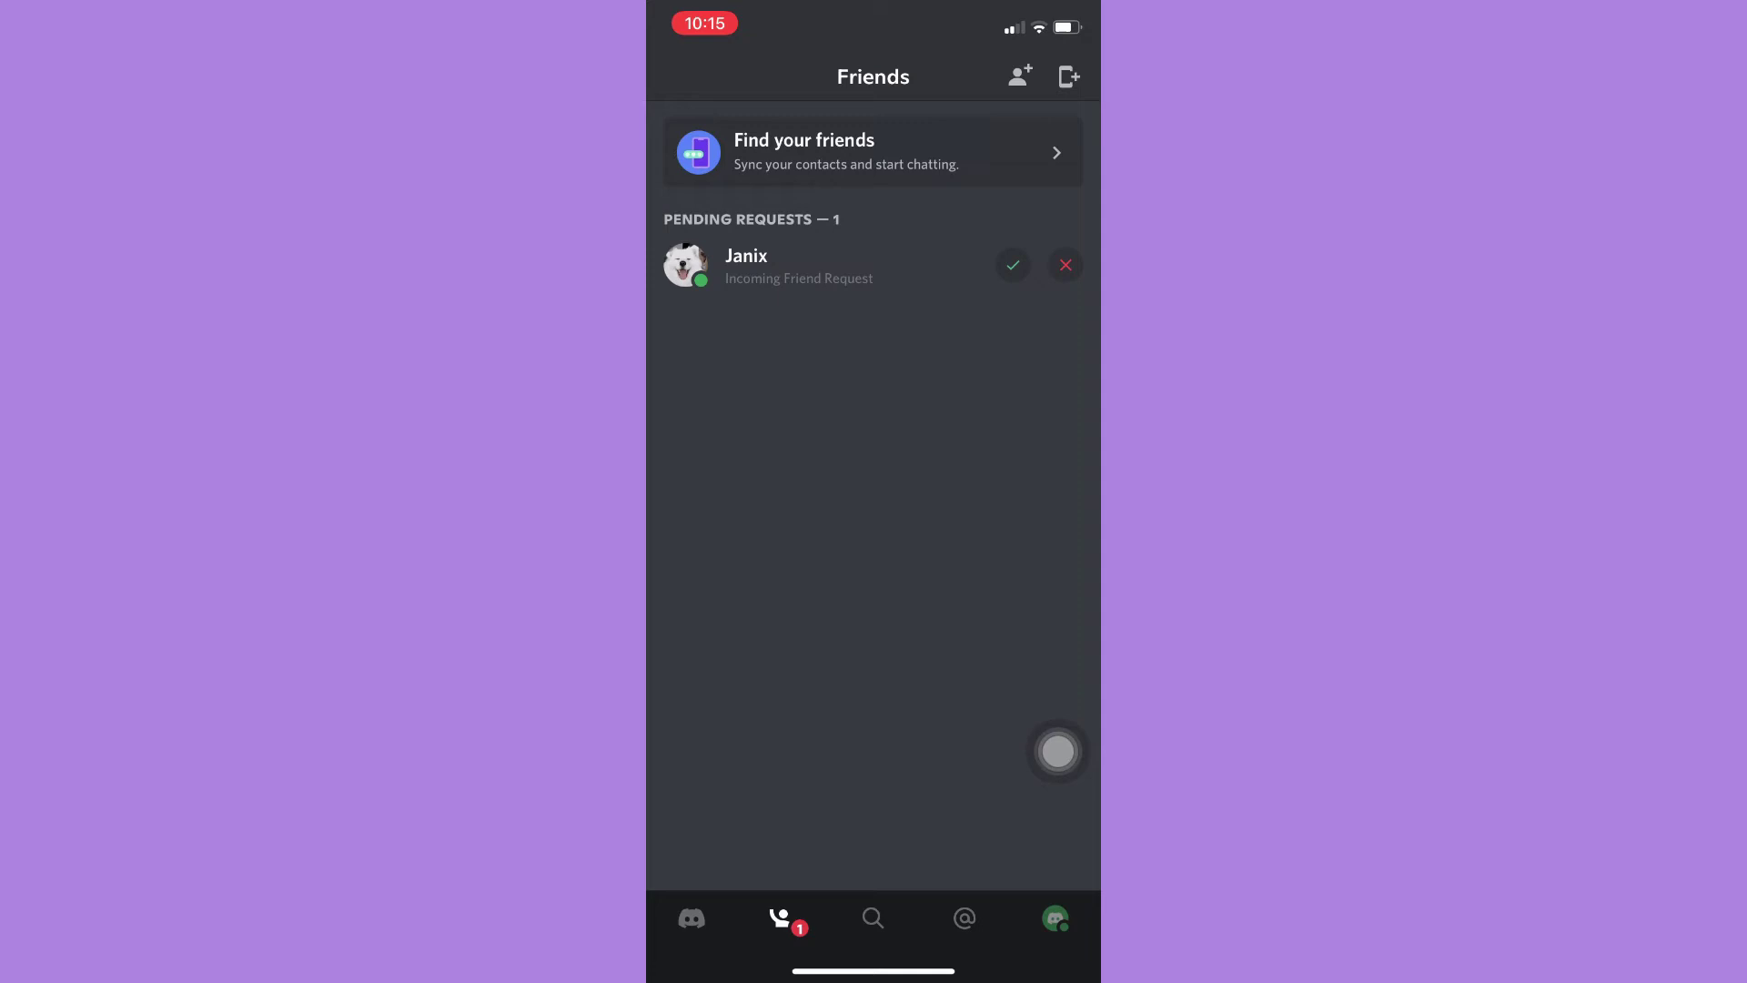
pyautogui.scroll(-1, 873, 411)
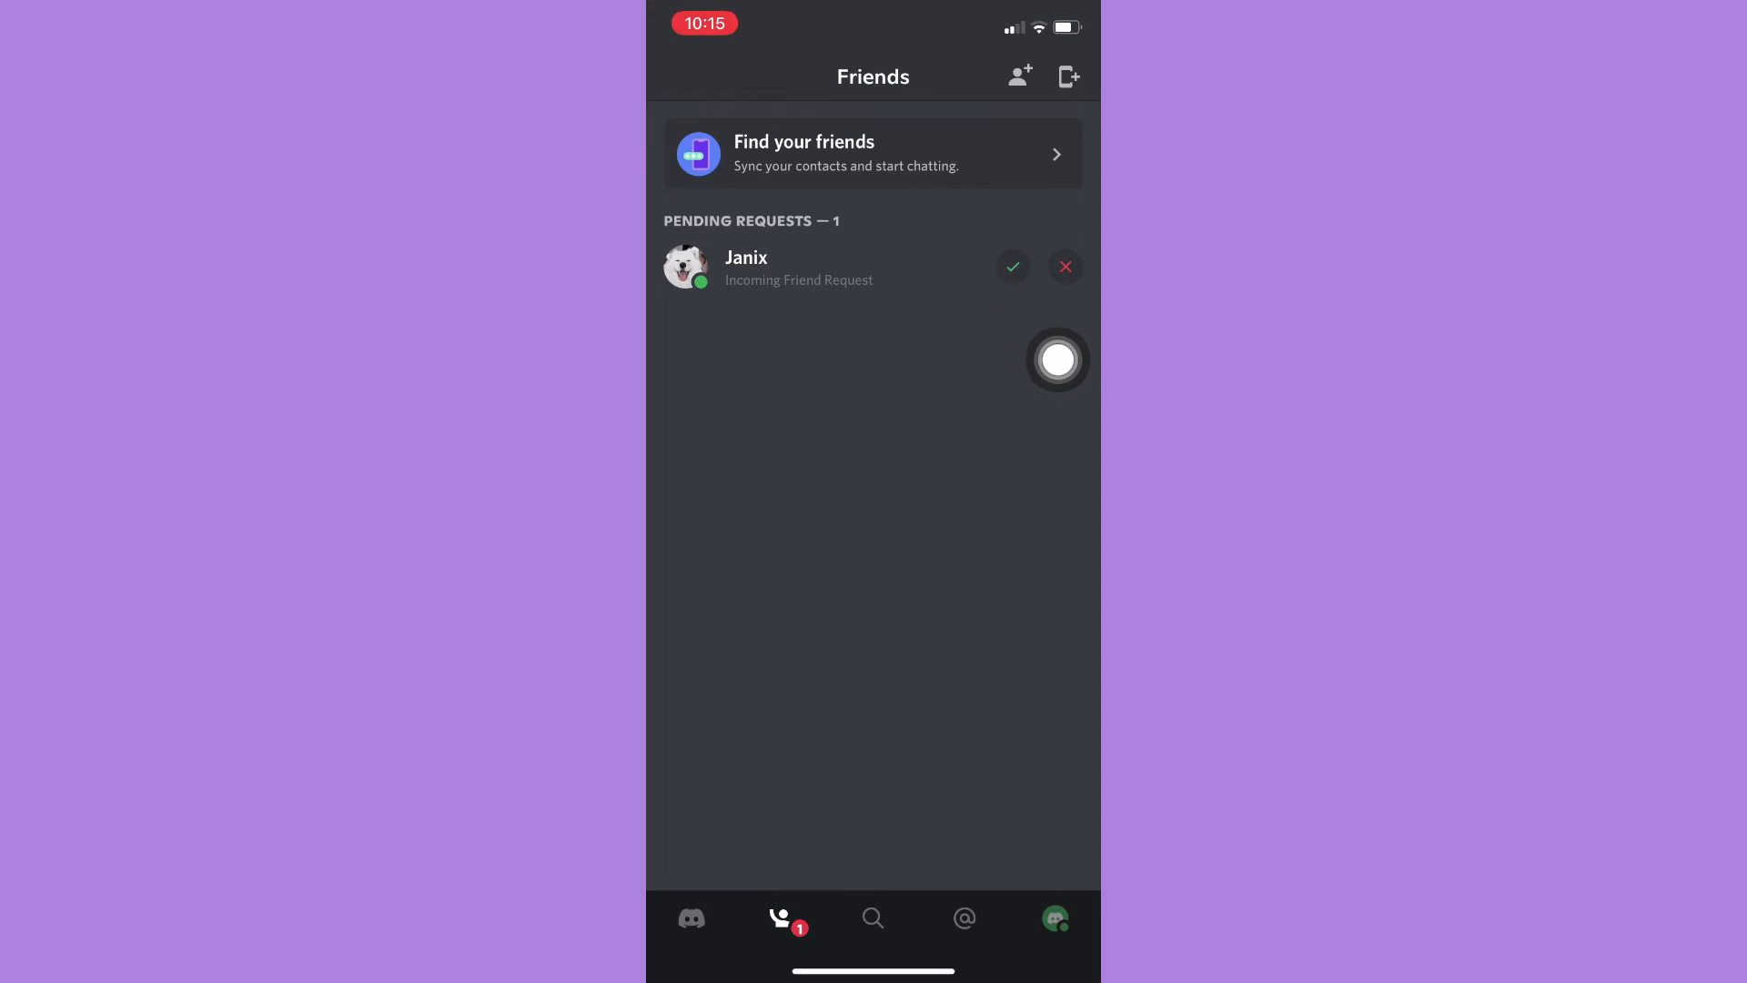
# Open Janix's pending request profile and accept the friend request.
pyautogui.click(764, 267)
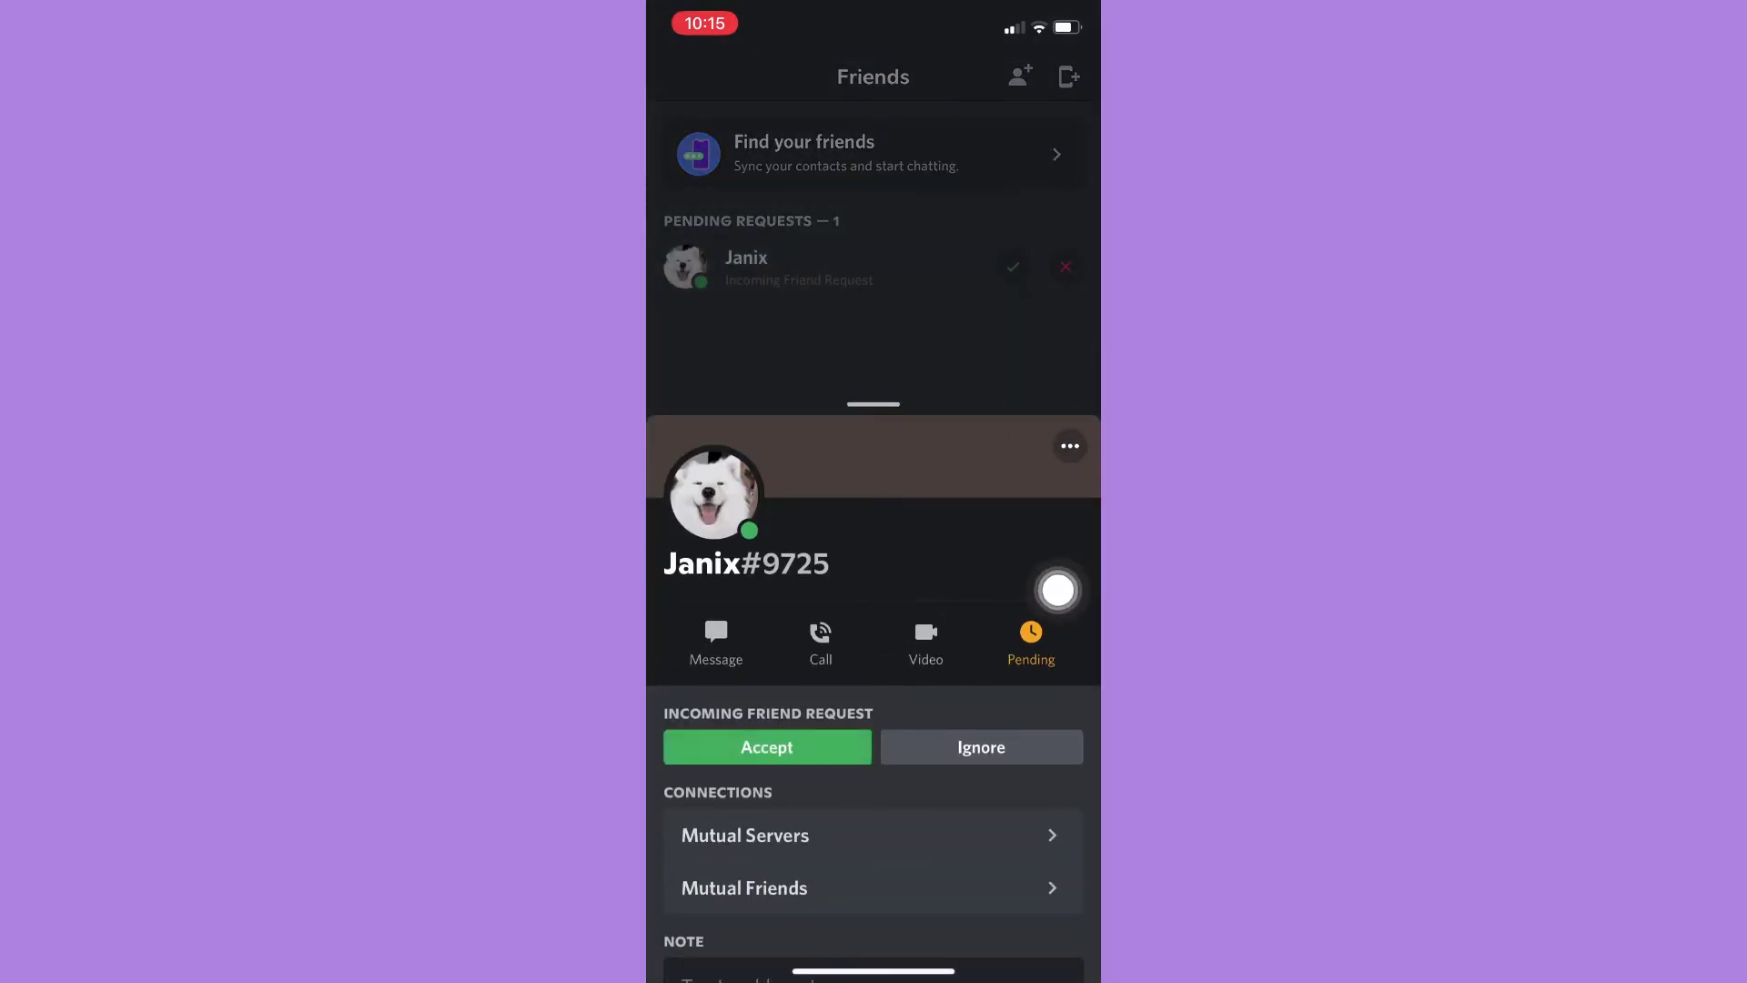
pyautogui.click(874, 273)
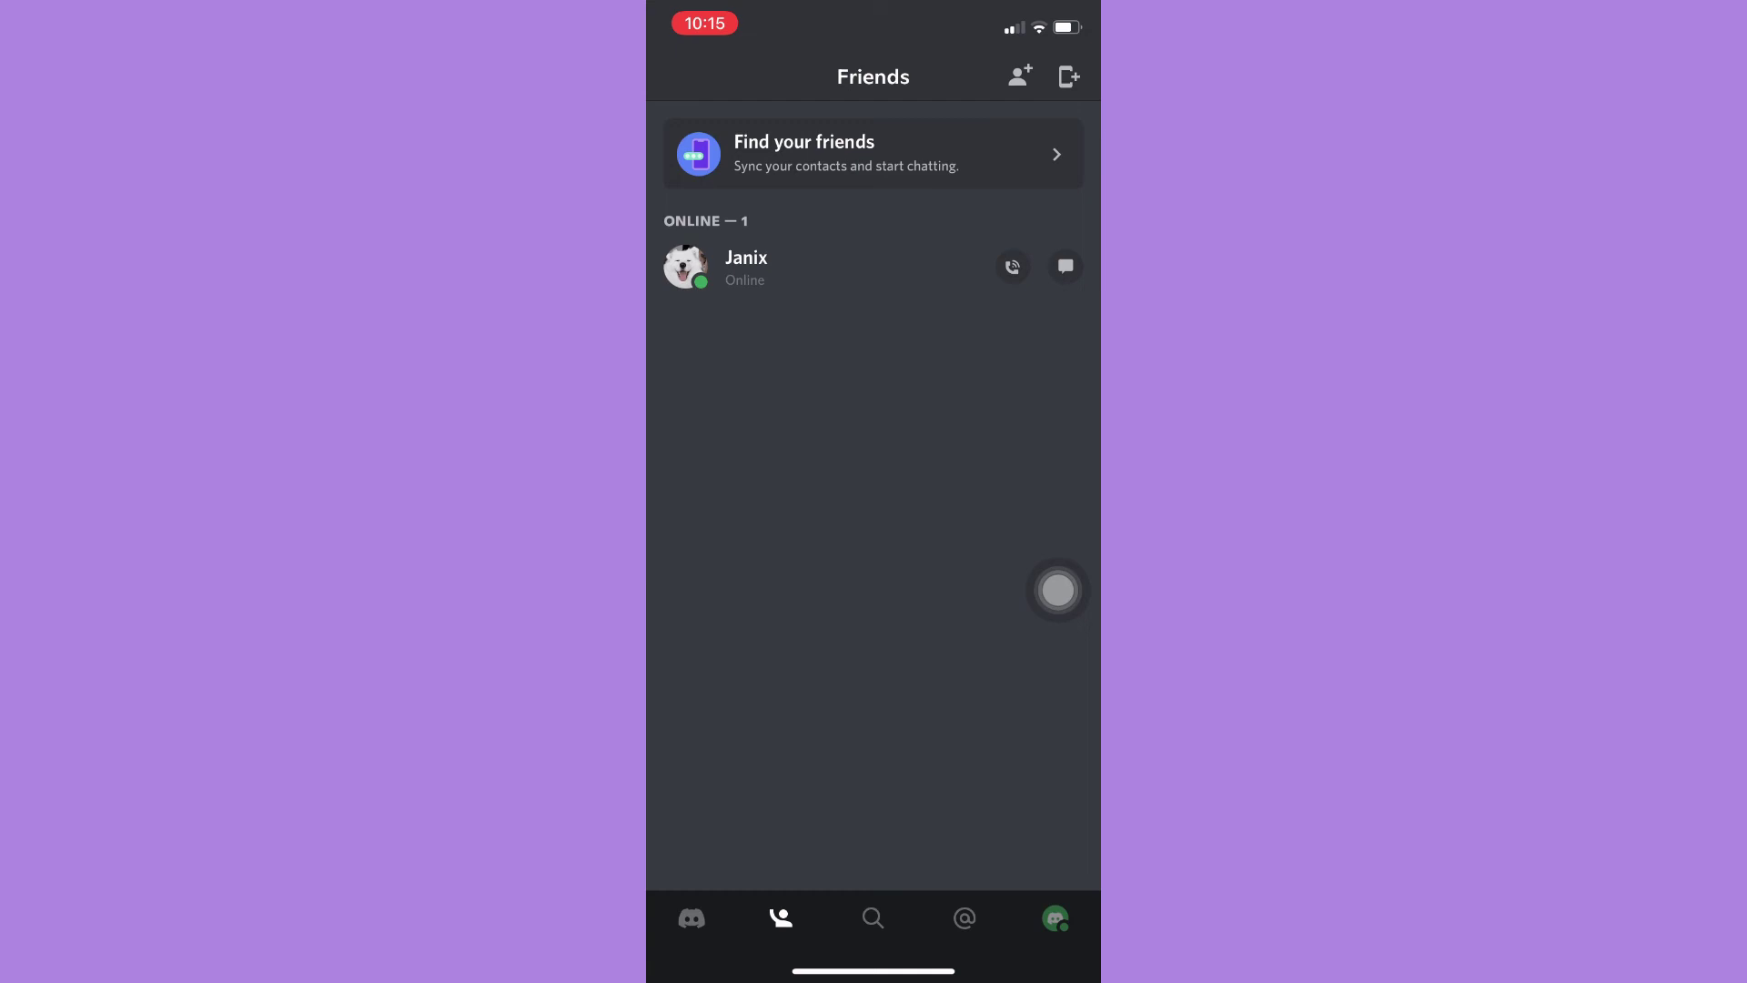
# Swipe up to leave Discord for the home screen's social apps folder.
pyautogui.moveTo(874, 973); pyautogui.dragTo(874, 545)
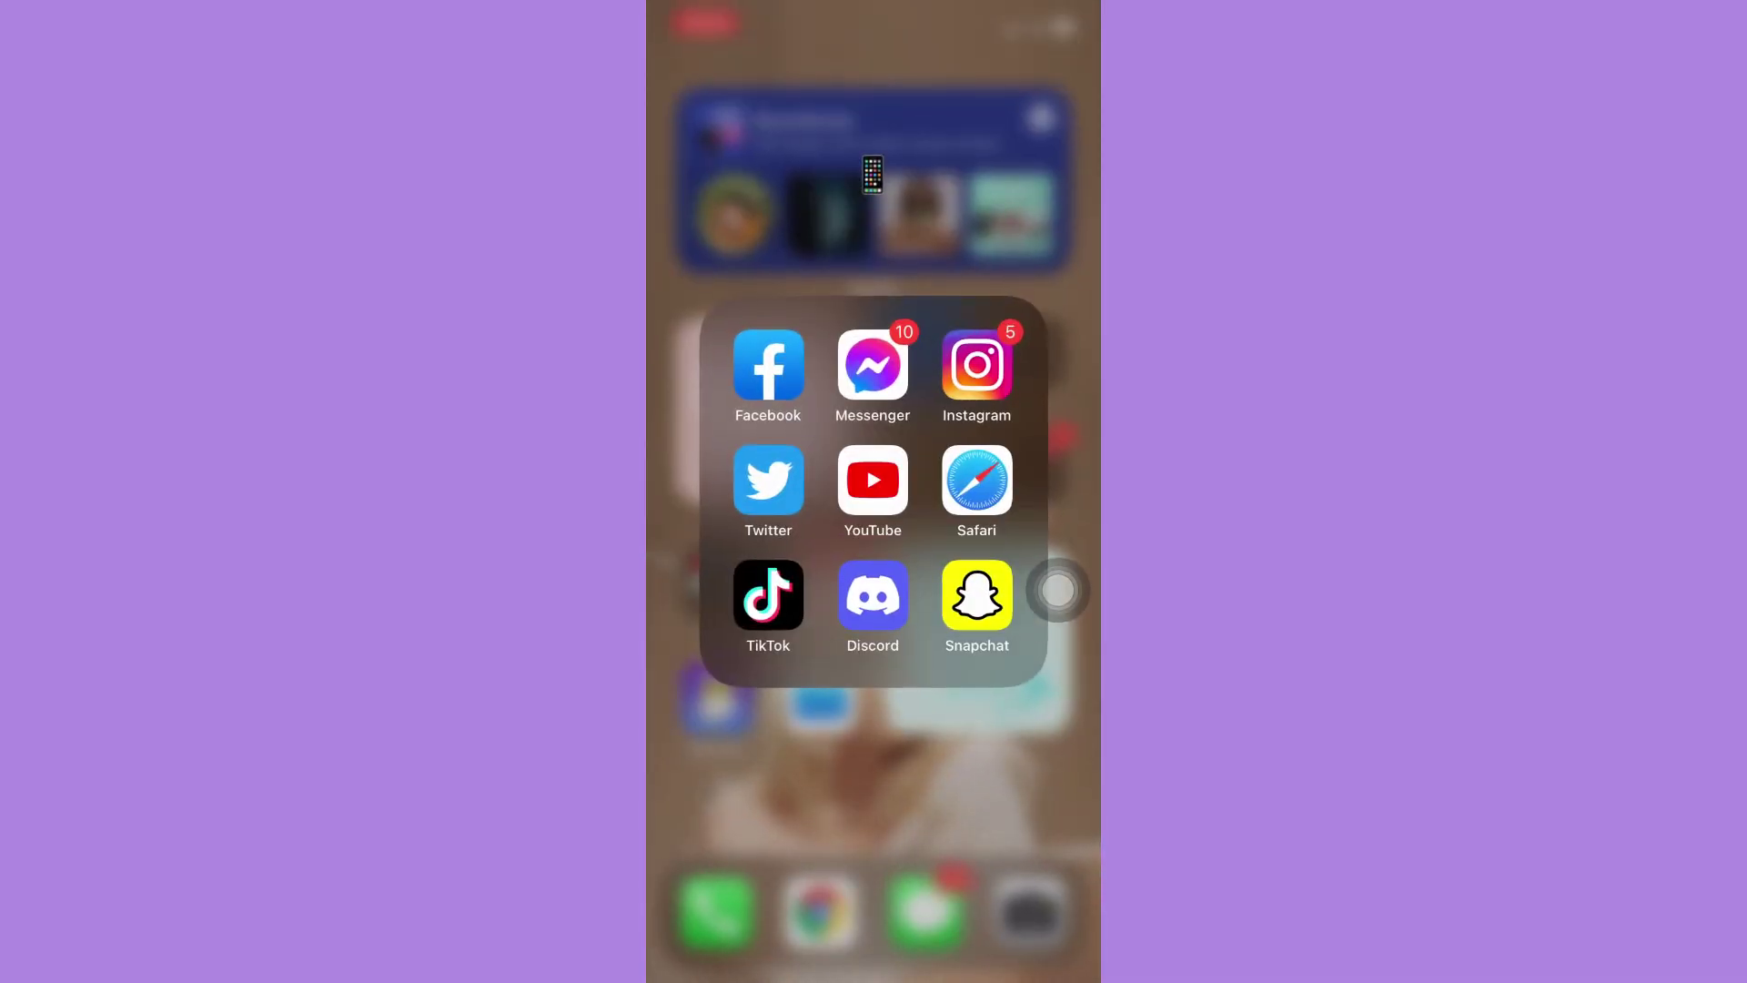